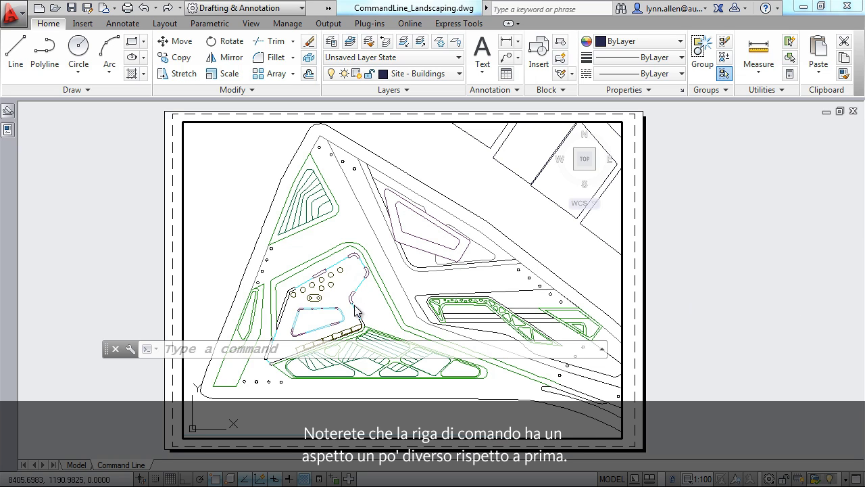
- Drag the floating command line slightly right to a new spot over the site plan
click(108, 352)
drag(108, 352, 127, 348)
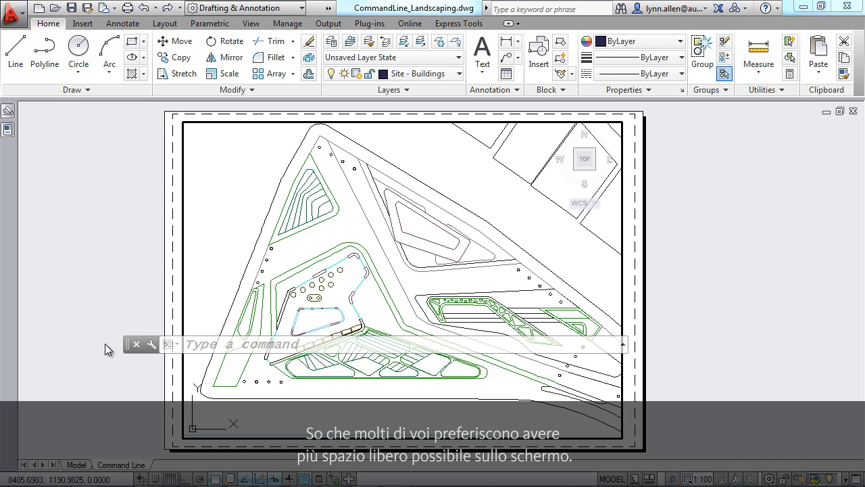
- Draw a PLINE through three vertices, then switch to Arc and close it back to the start
click(223, 347)
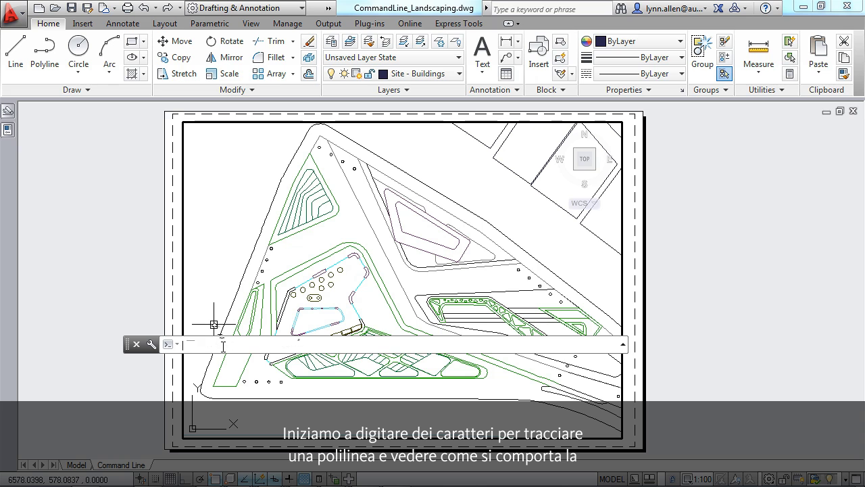
text(pl)
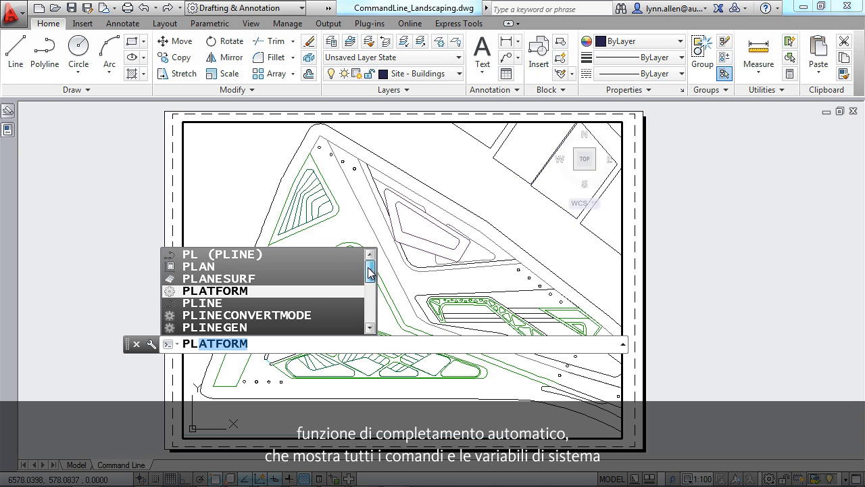
mouse_move(370, 273)
mouse_down()
mouse_move(370, 313)
mouse_move(376, 264)
mouse_up()
click(231, 304)
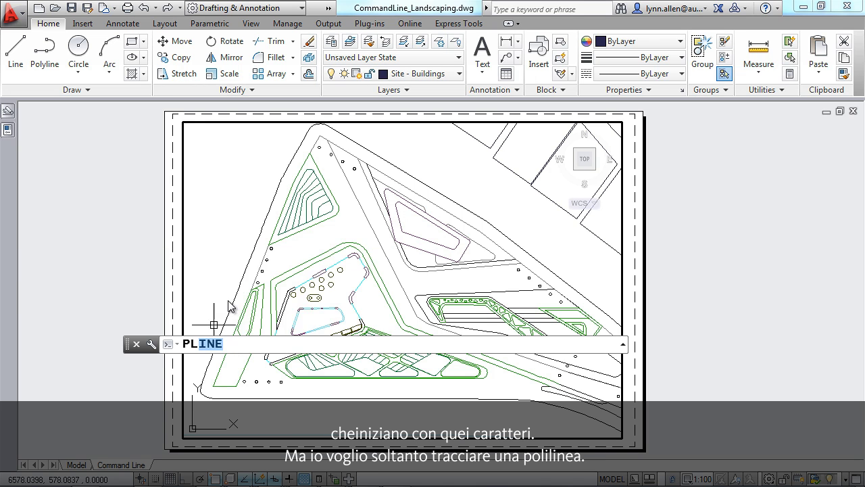
click(282, 257)
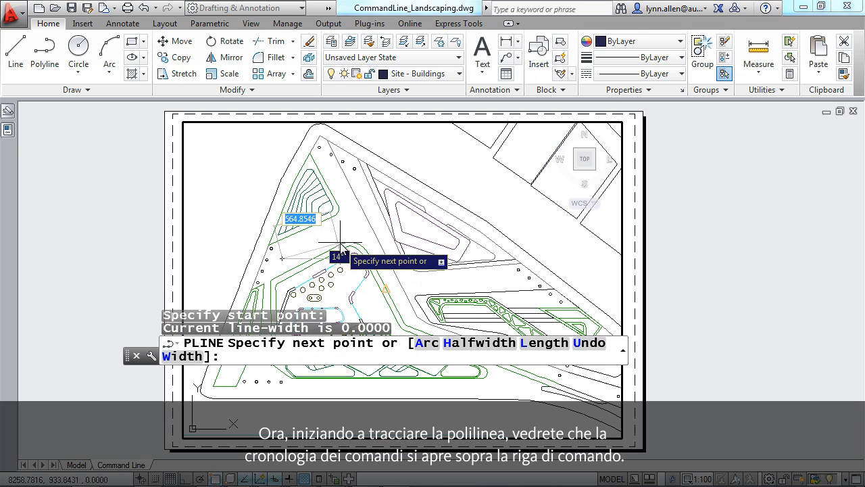
click(351, 217)
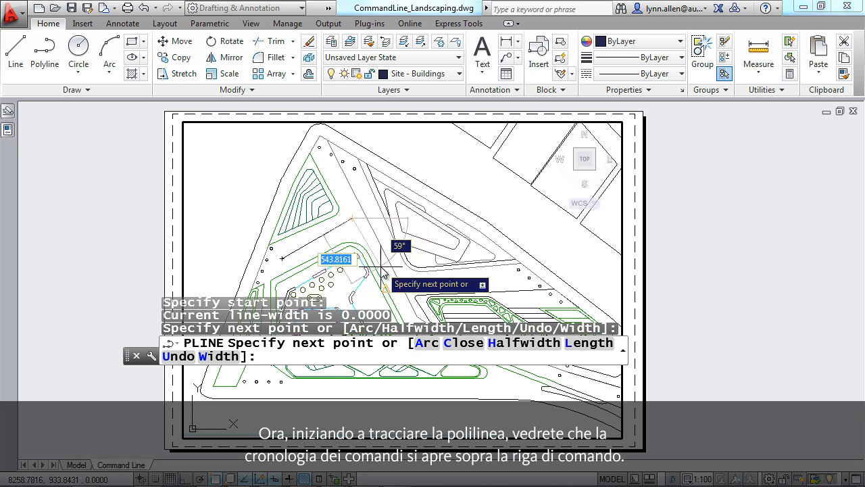
click(393, 293)
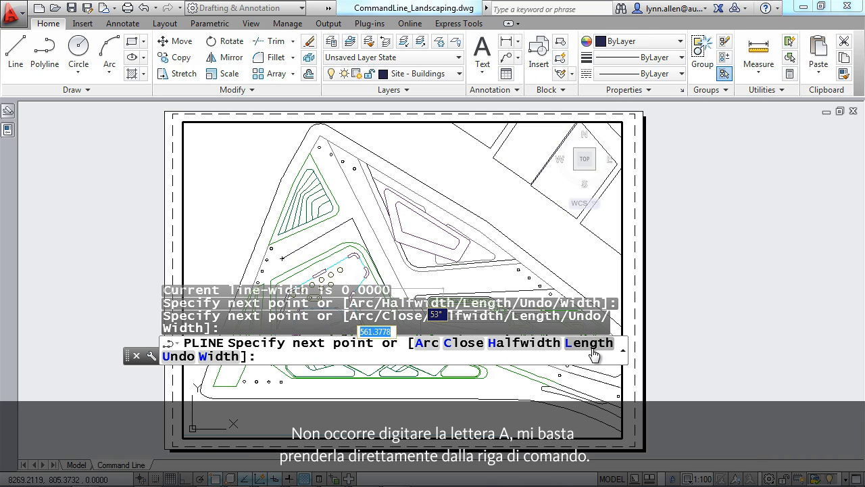
click(426, 344)
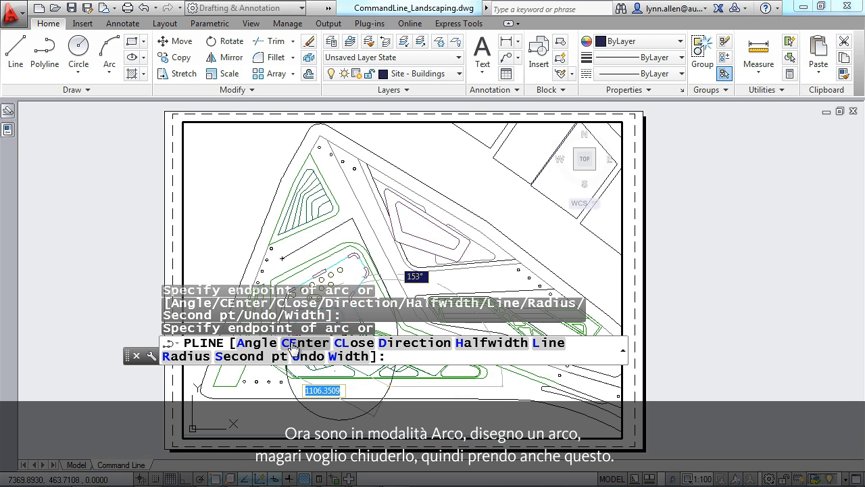
click(342, 342)
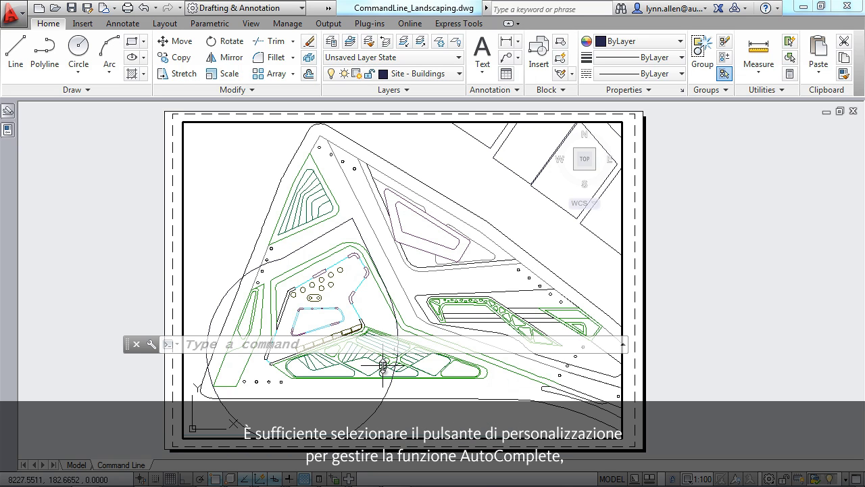
- Call up Lines of Prompt History, cancel it to keep 3 lines, and reopen the Customize menu
click(151, 345)
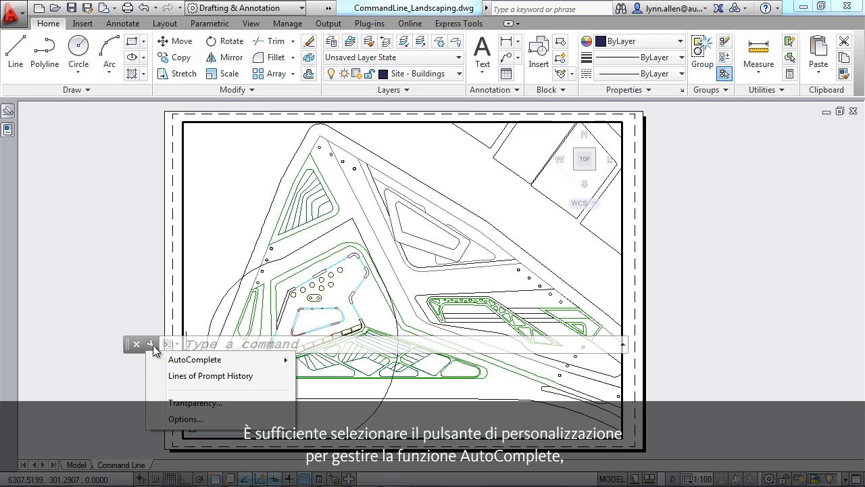
mouse_move(192, 367)
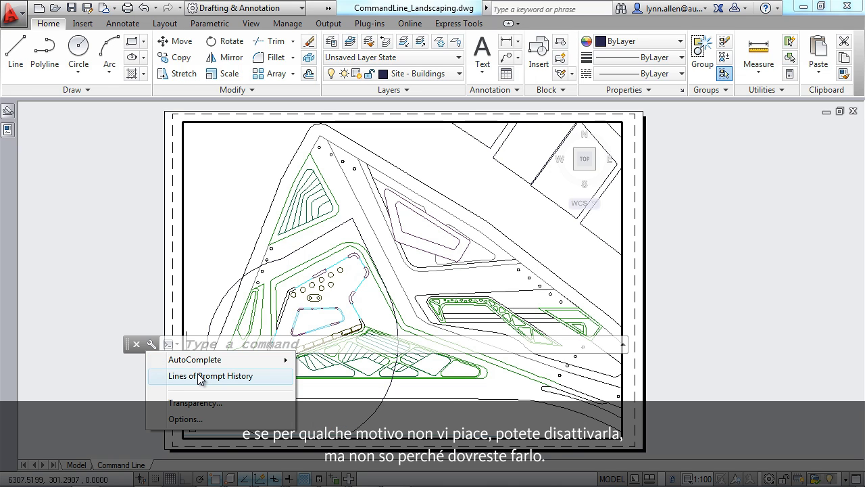
click(200, 377)
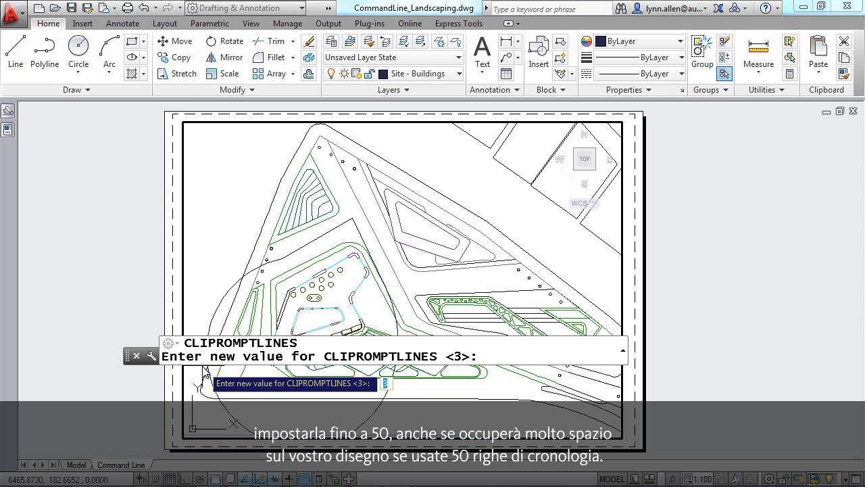
click(151, 356)
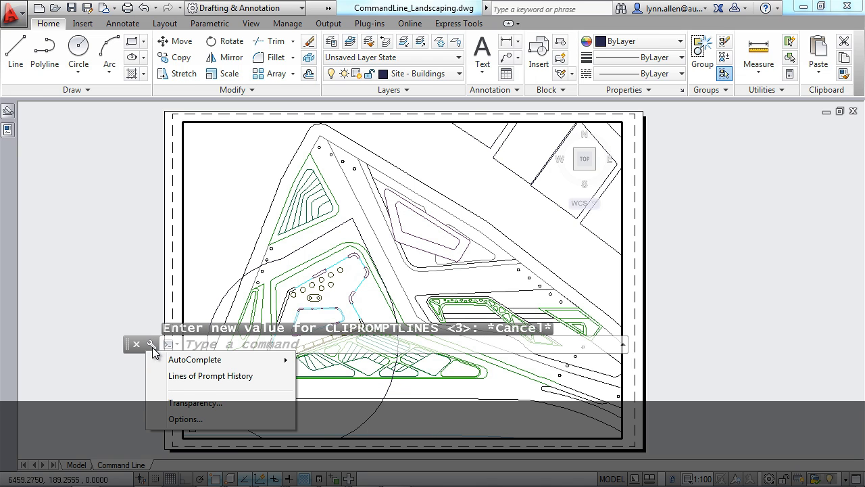
- Set command line transparency to 77% general opacity and 80% on mouse-over
click(202, 403)
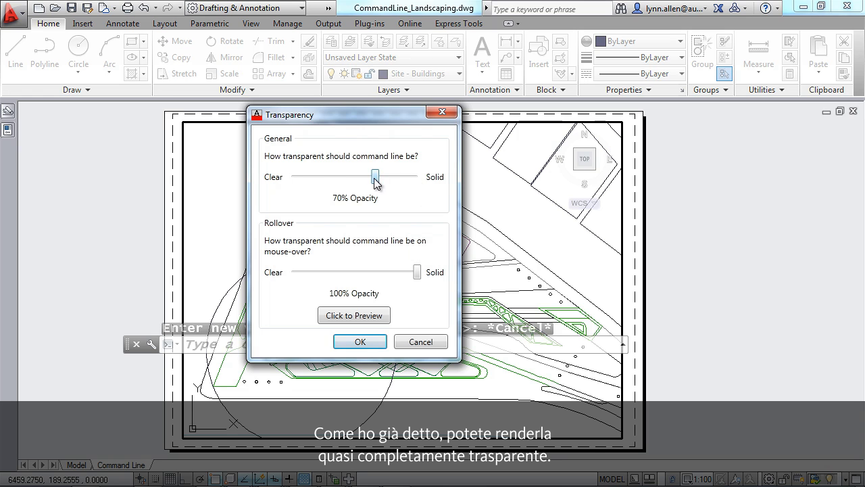
drag(377, 180, 294, 183)
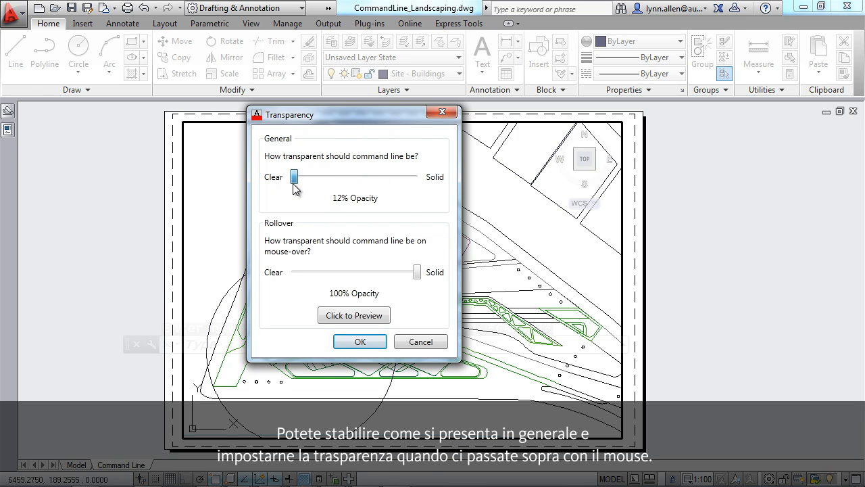
drag(416, 272, 372, 265)
drag(295, 177, 385, 178)
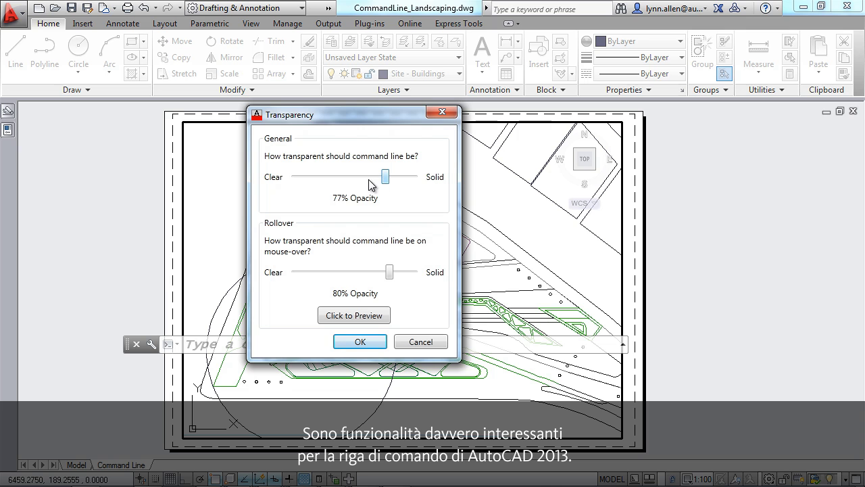
click(415, 342)
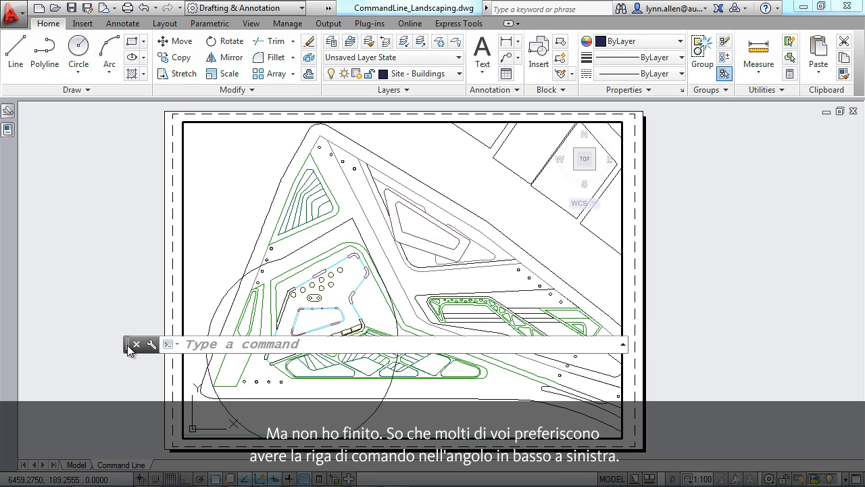
- Dock the command line at the bottom and draw a 3P circle over the polyline
drag(127, 345, 14, 473)
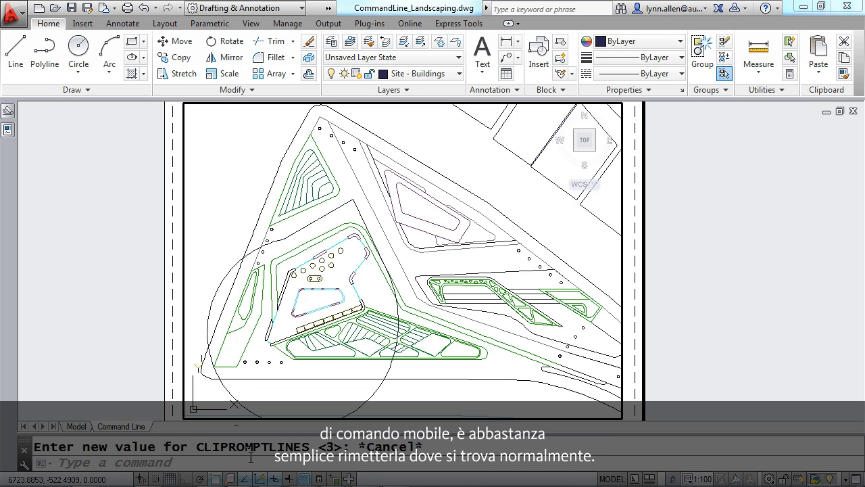
click(258, 465)
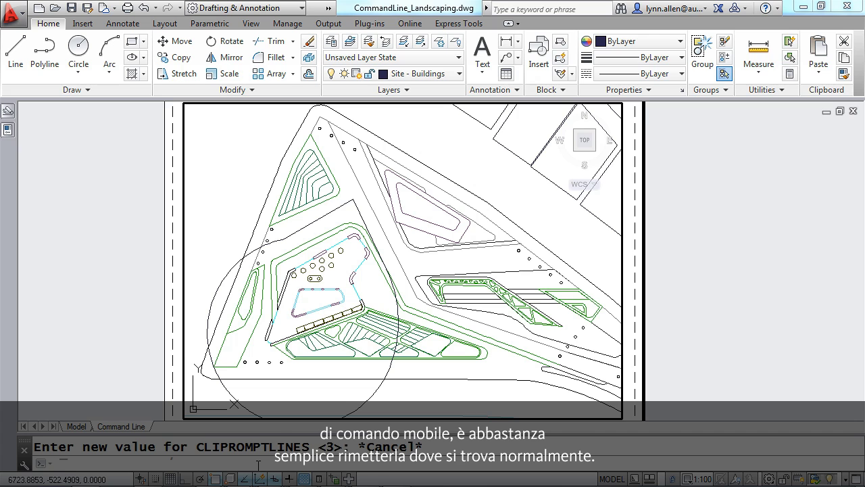
text(C)
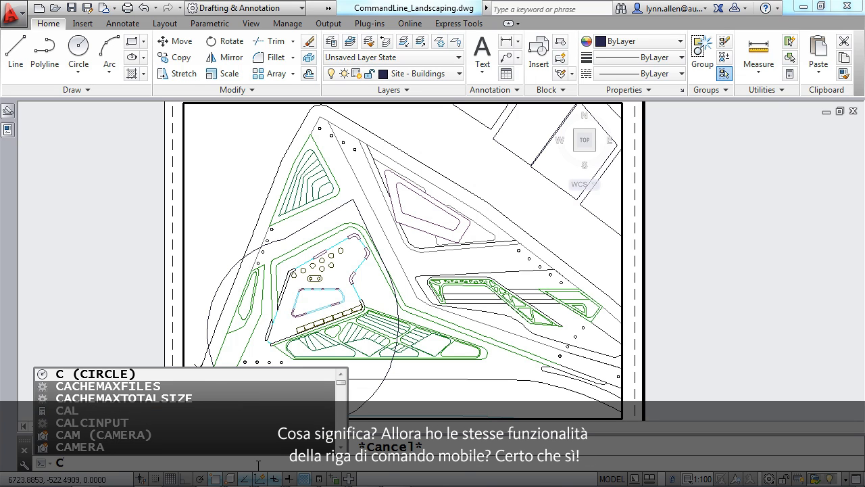
key(Return)
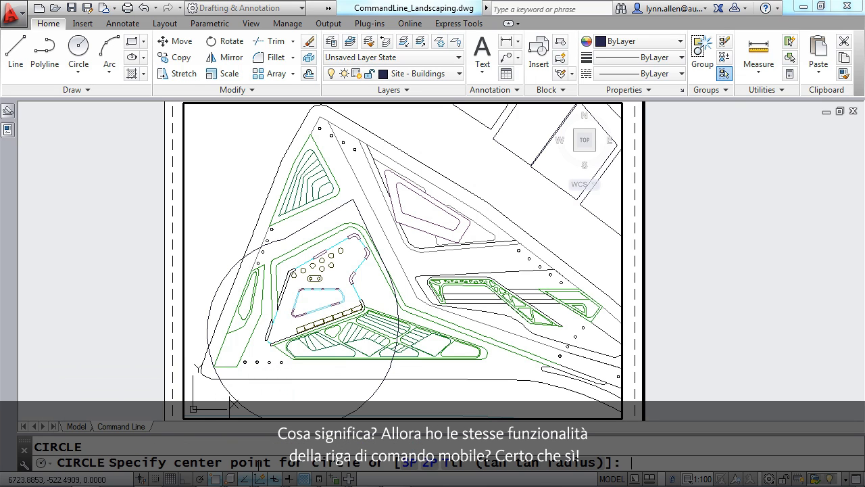
click(409, 464)
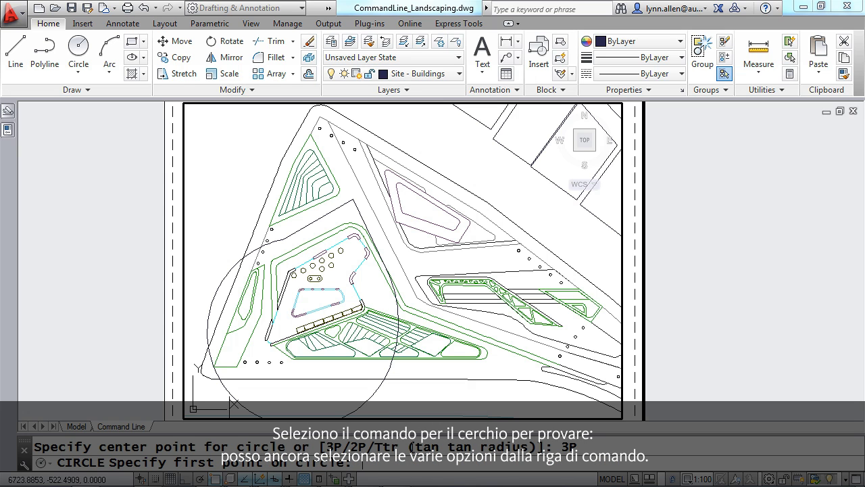
click(323, 214)
click(382, 191)
click(397, 264)
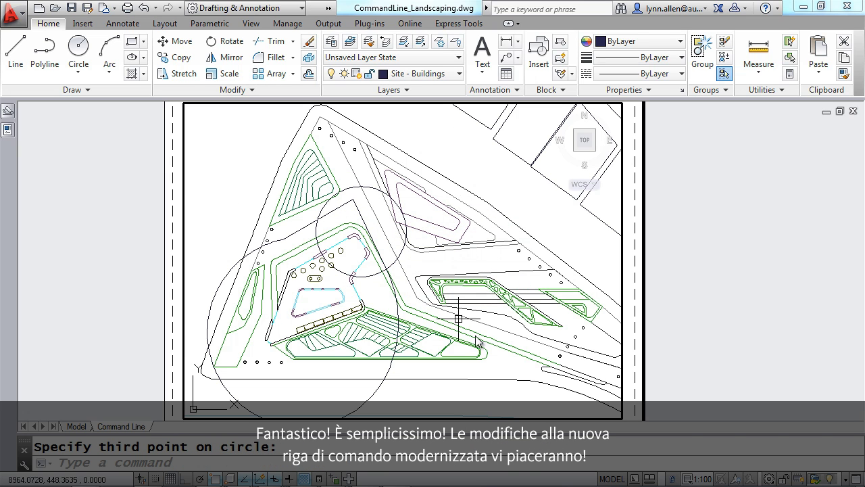
mouse_move(478, 341)
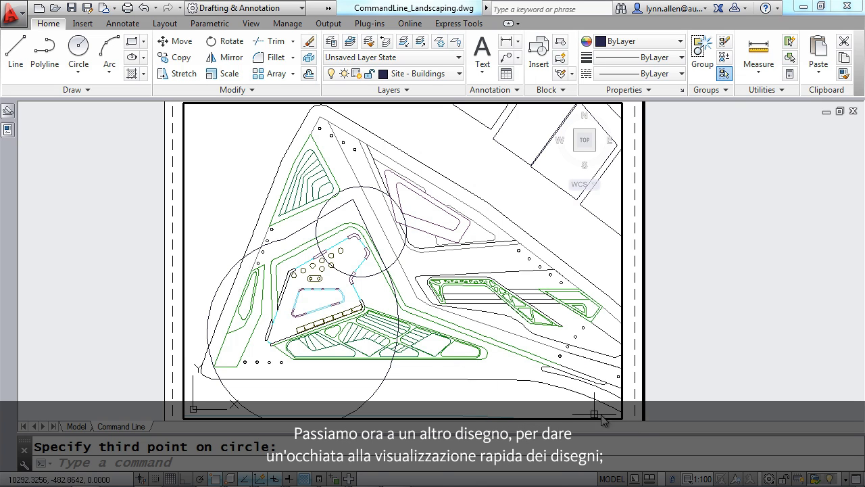
- Show Quick View Drawings thumbnails and preview each open drawing's layouts
click(652, 478)
mouse_move(567, 368)
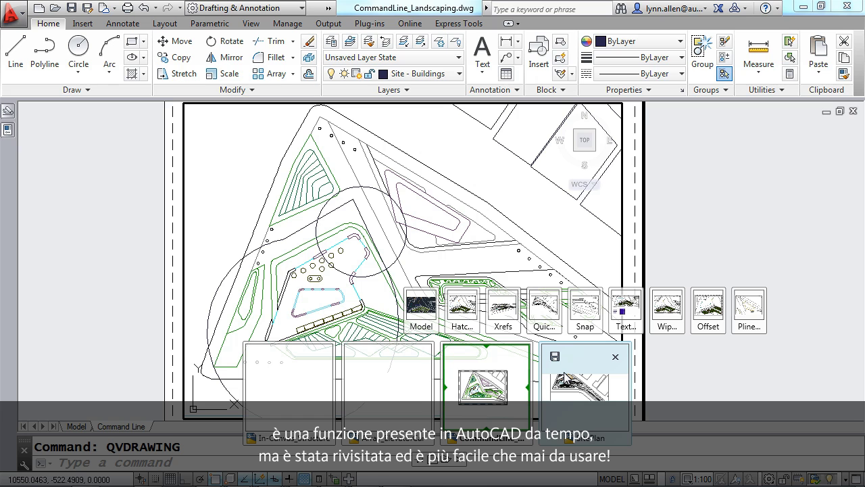
mouse_move(488, 383)
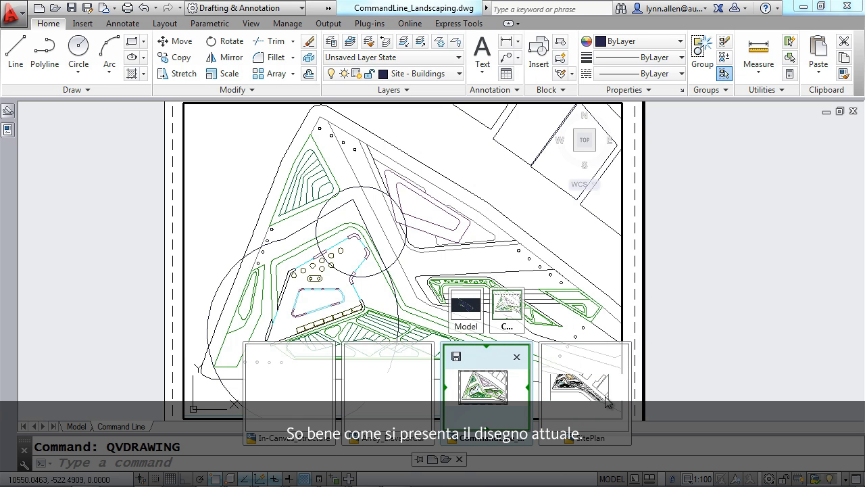
mouse_move(606, 400)
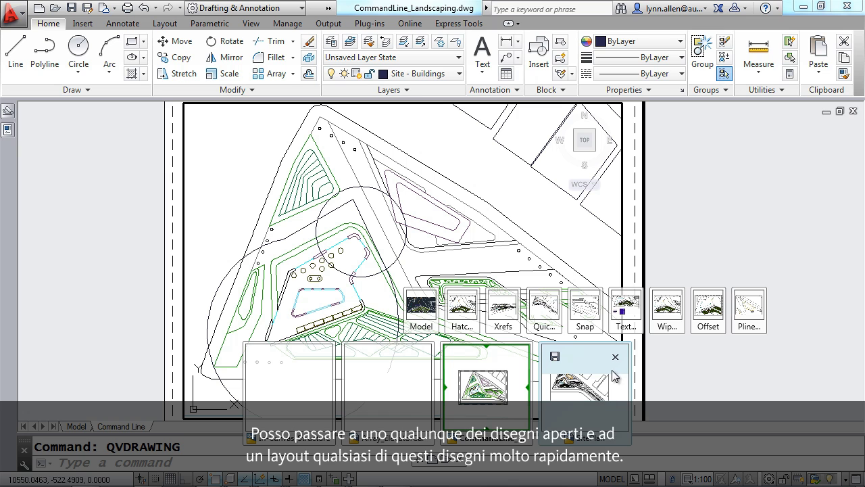
mouse_move(654, 324)
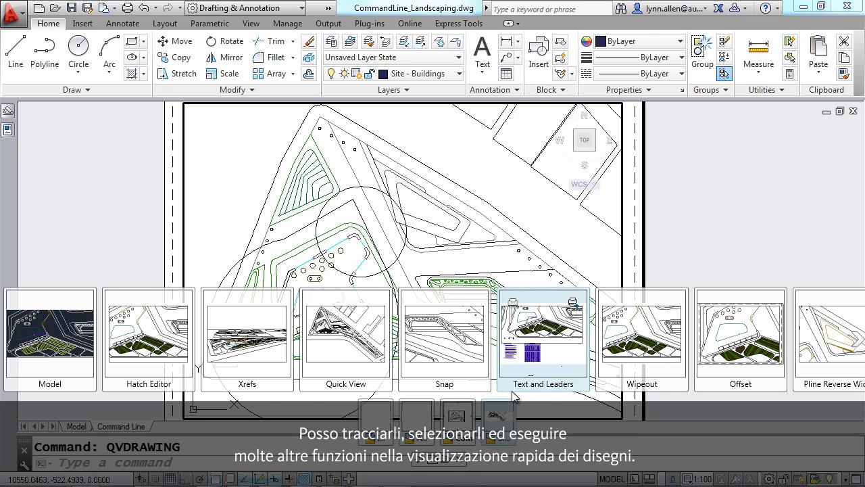
mouse_move(507, 402)
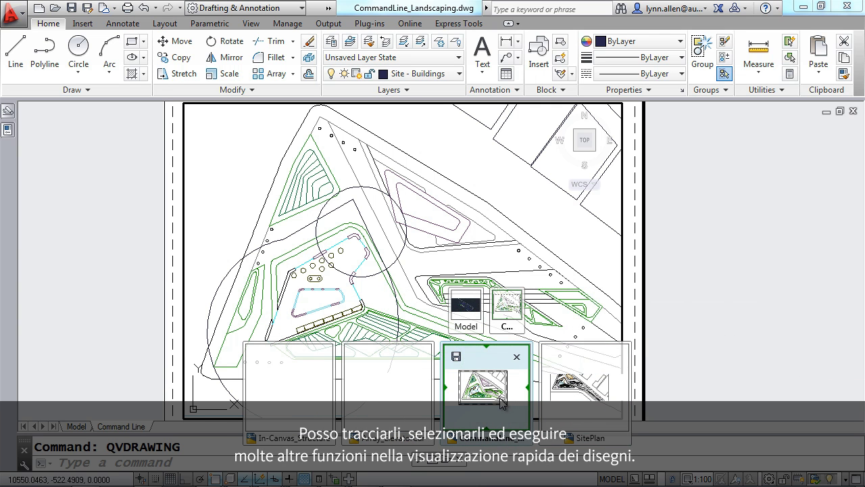
- Switch to In-Canvas_Structure and check its layer list, leaving 03 - Solid - Floor Flat current
click(304, 406)
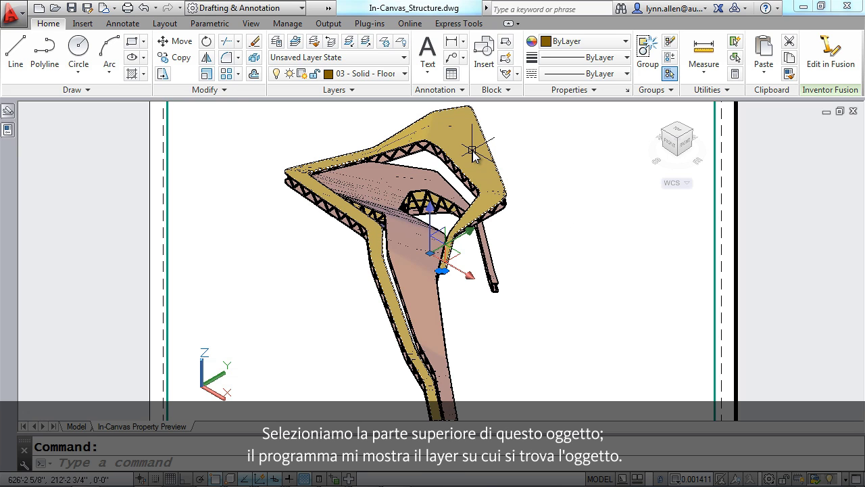
click(404, 74)
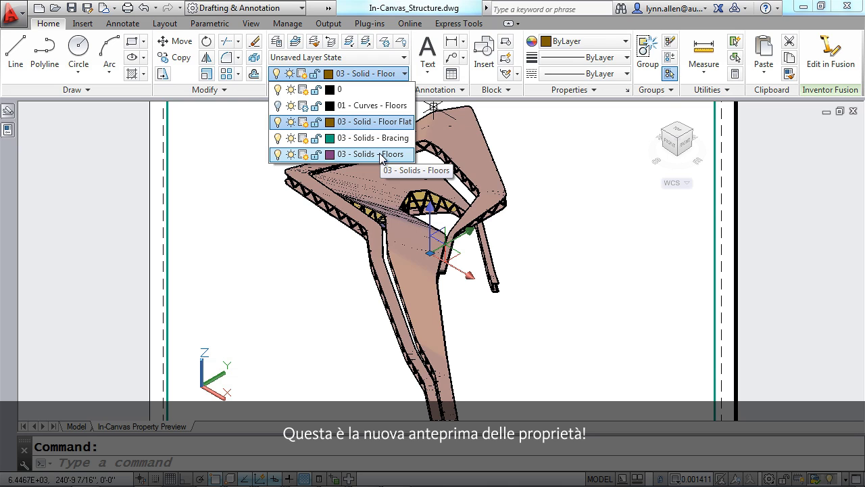
click(540, 158)
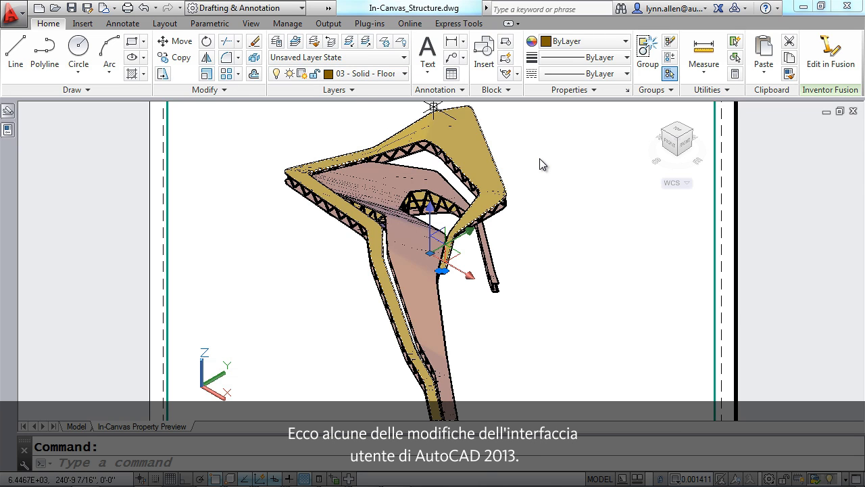